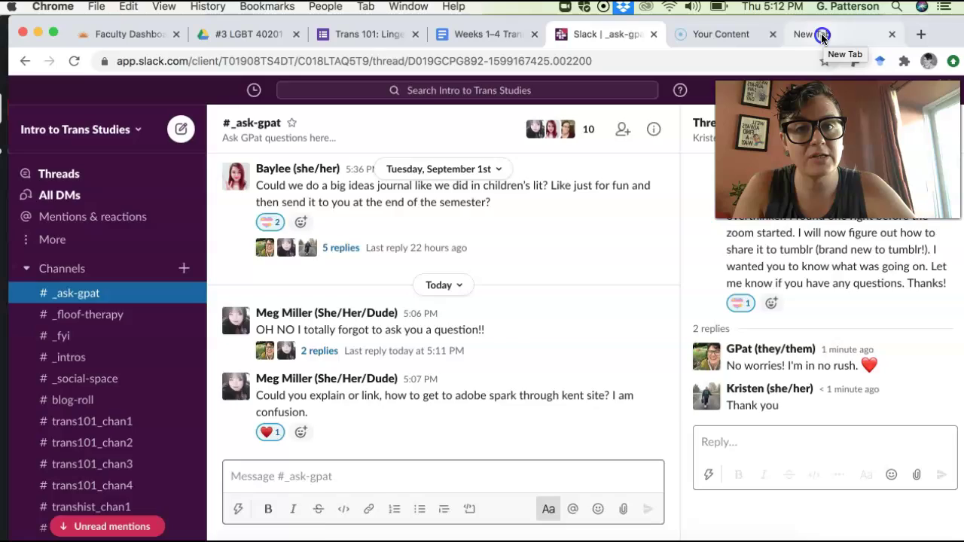
- Search Google for 'adobe spark' in a new tab and scroll to the spark.adobe.com result
{"action": "left_click", "coordinate": [821, 35]}
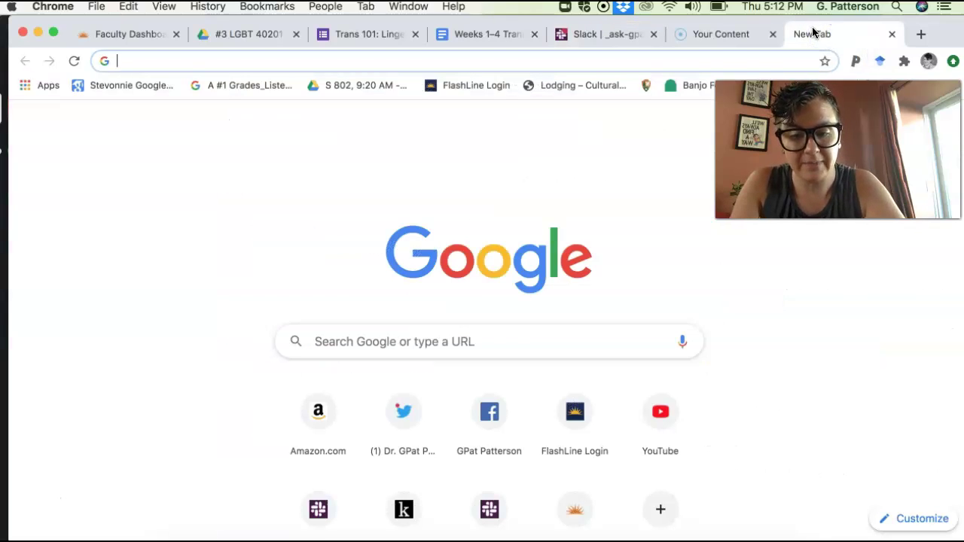
{"action": "type", "text": "adobe"}
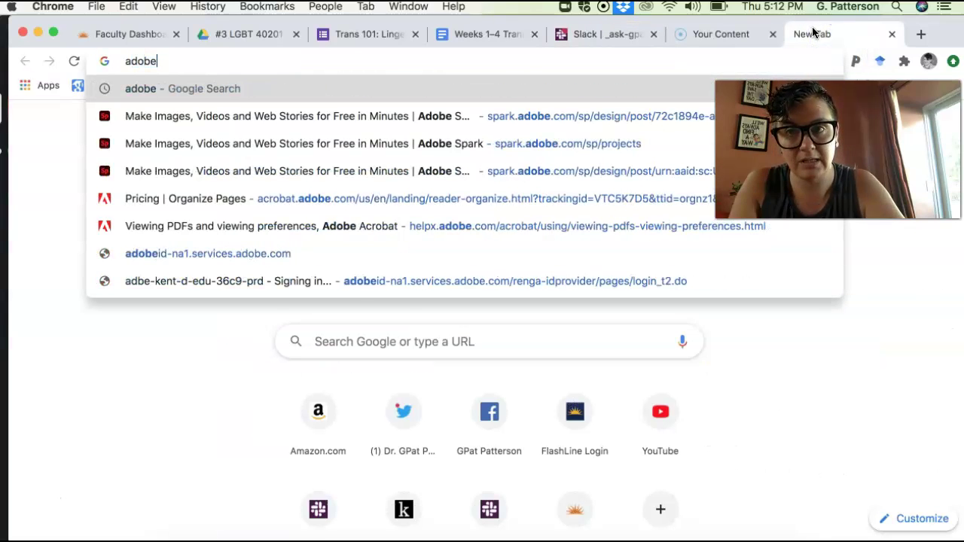
{"action": "type", "text": " spark"}
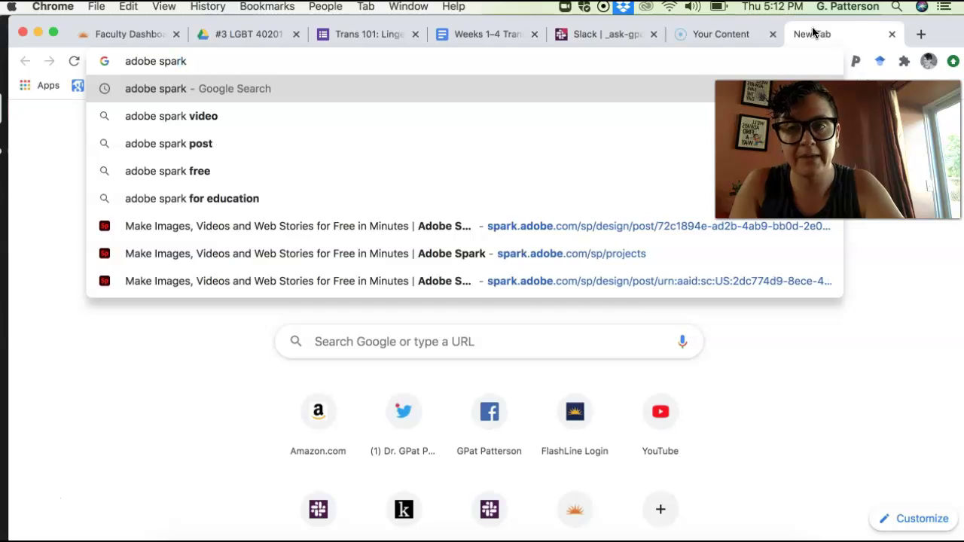
{"action": "key", "text": "Return"}
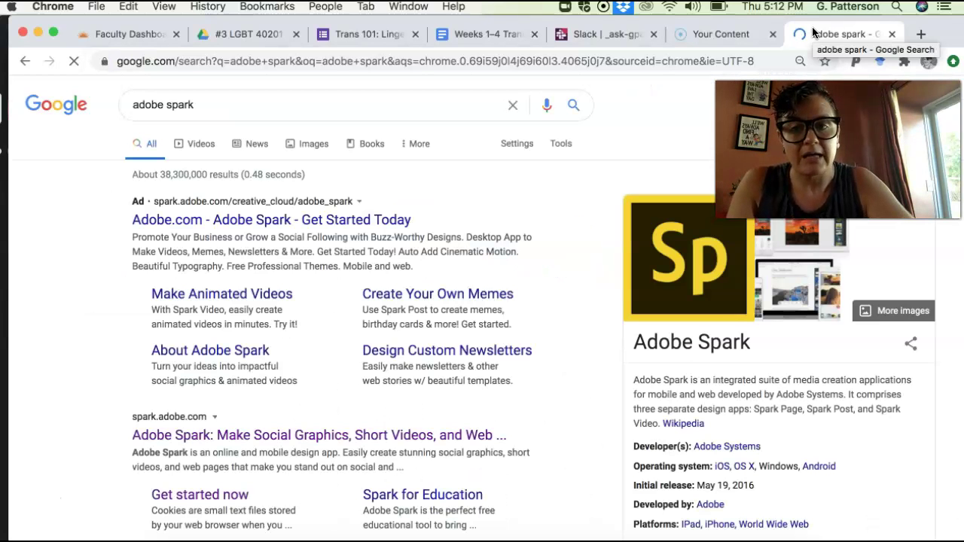
{"action": "scroll", "coordinate": [287, 415], "scroll_direction": "down", "scroll_amount": 5}
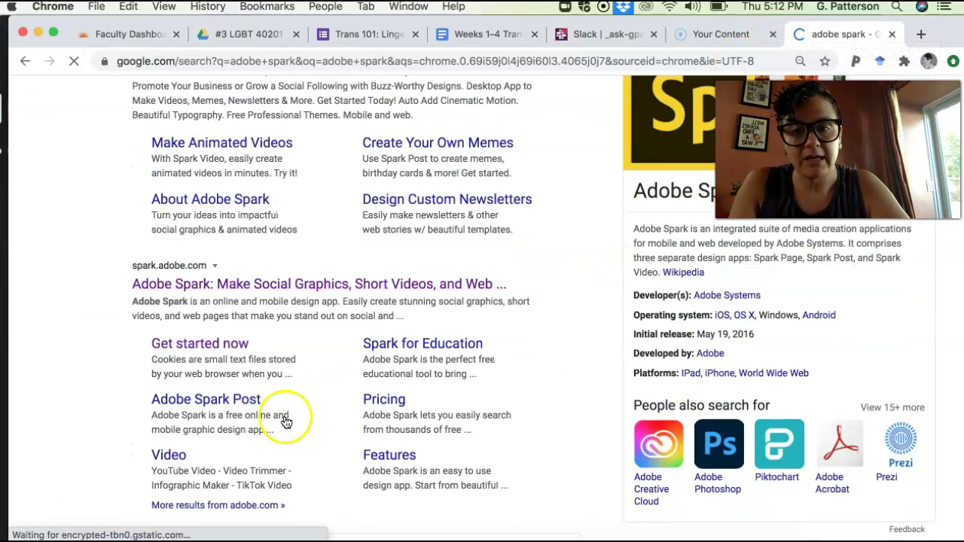
- Go to spark.adobe.com and sign in with the school account as a Company or School user
{"action": "left_click", "coordinate": [273, 284]}
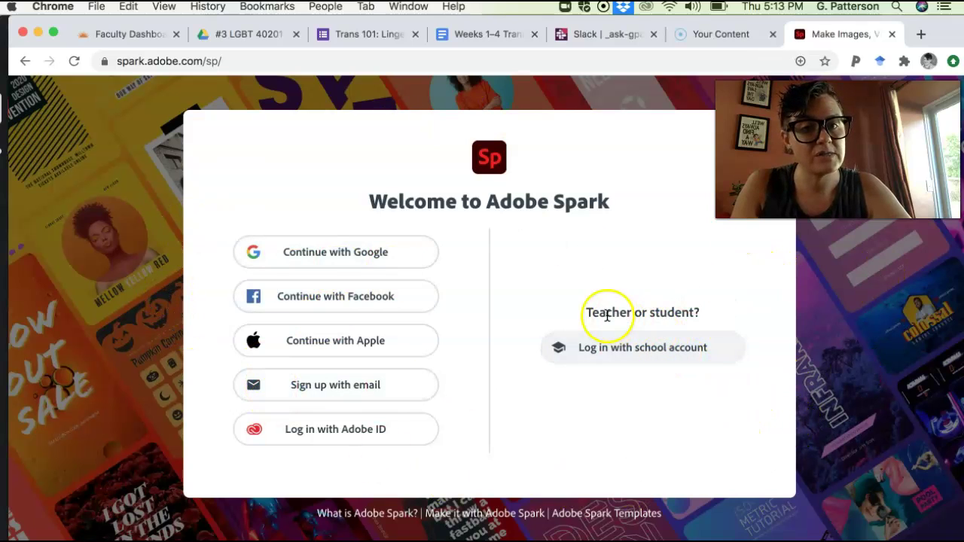
{"action": "left_click", "coordinate": [675, 351]}
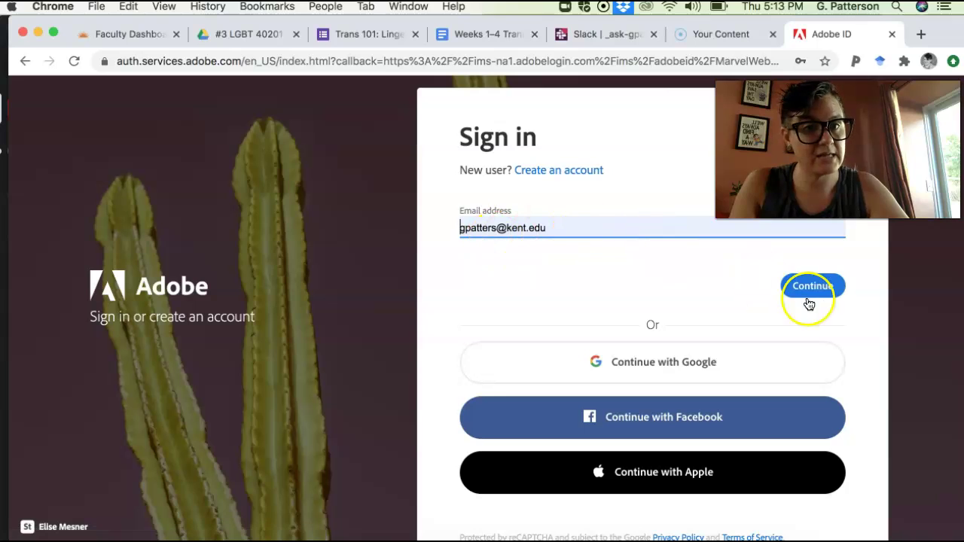
{"action": "left_click", "coordinate": [819, 285]}
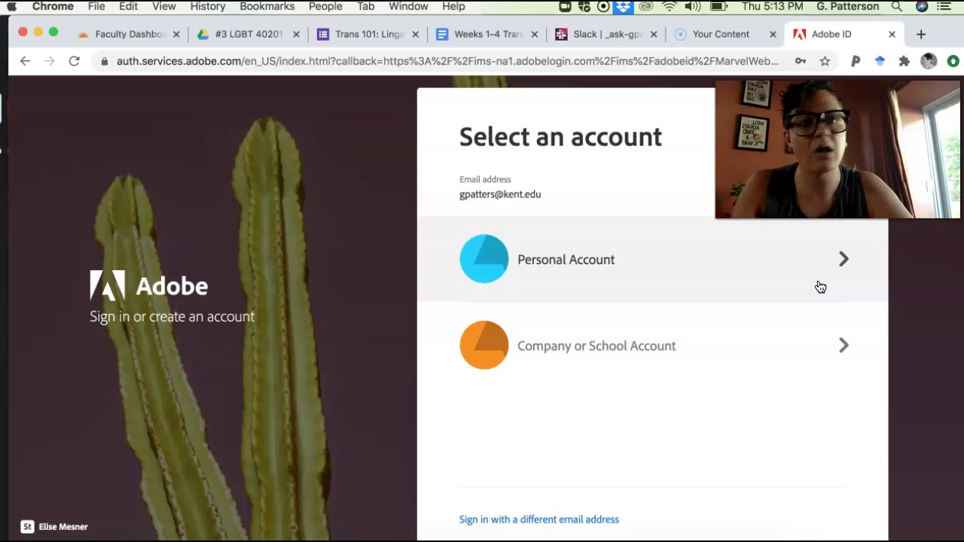
{"action": "left_click", "coordinate": [822, 345]}
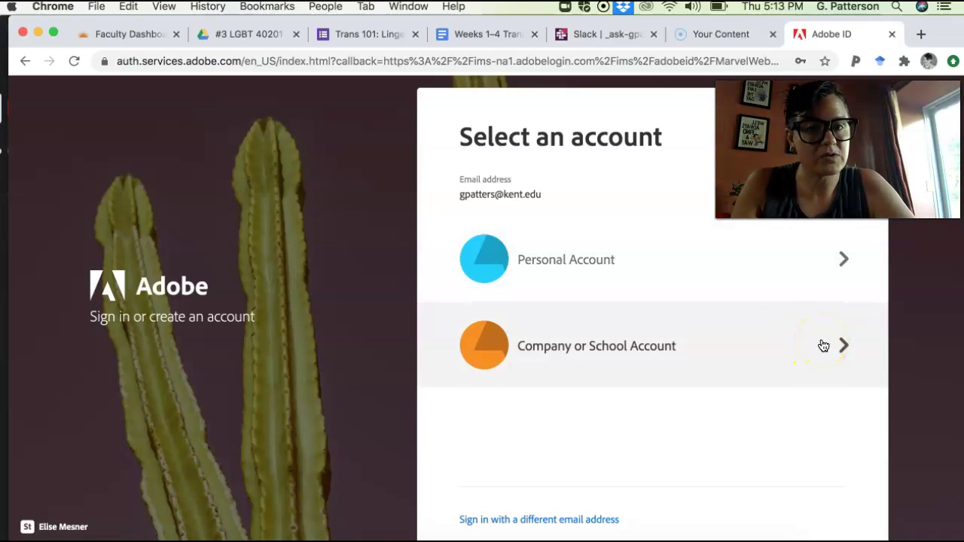
{"action": "left_click", "coordinate": [823, 345]}
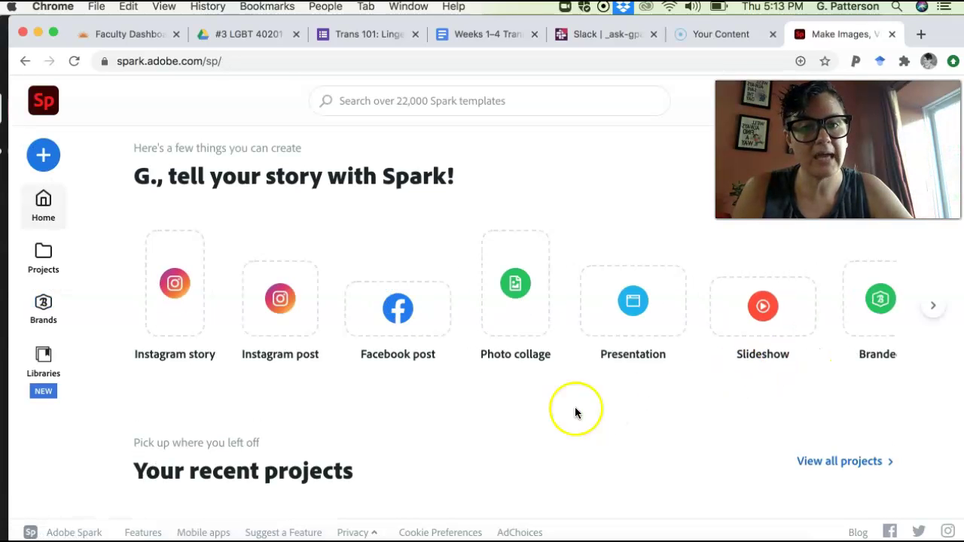
- Start a new Instagram post from the Spark home page's create options
{"action": "scroll", "coordinate": [490, 397], "scroll_direction": "down", "scroll_amount": 2}
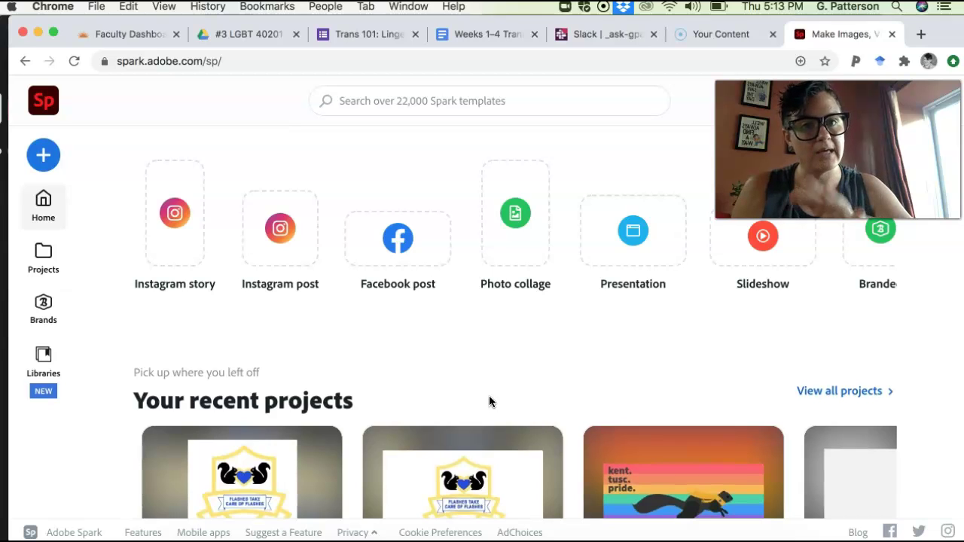
{"action": "left_click", "coordinate": [360, 281]}
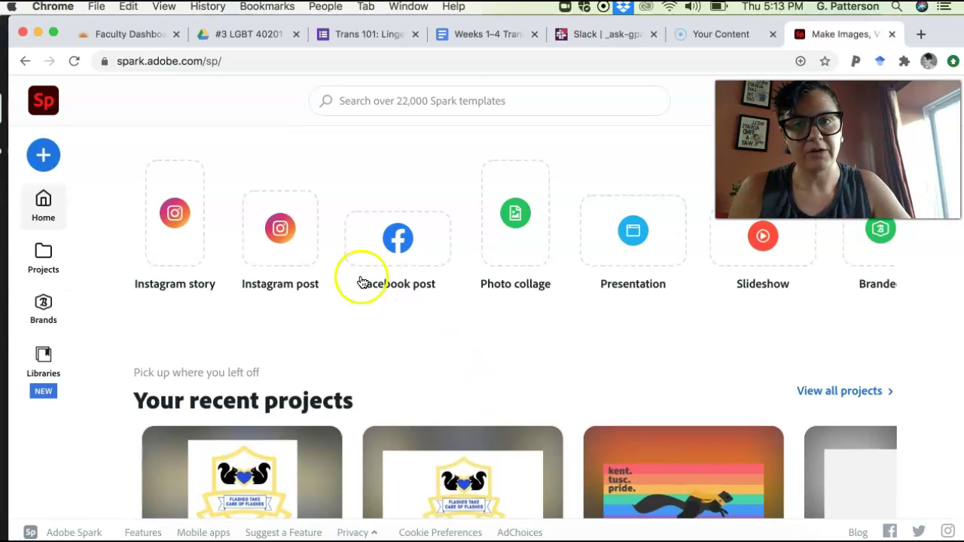
{"action": "left_click", "coordinate": [283, 224]}
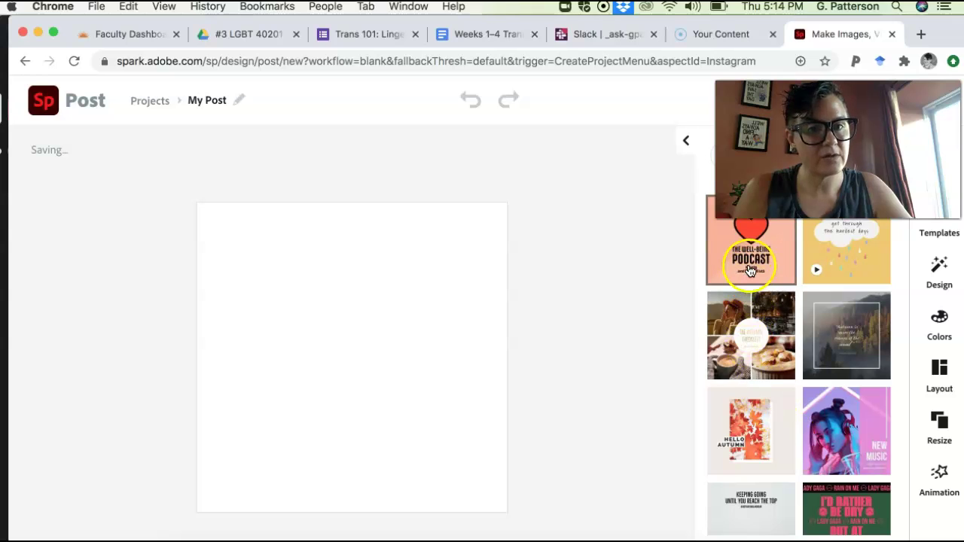
- Find the pink 'Women of Art History' template among the templates and create the post from it
{"action": "scroll", "coordinate": [828, 480], "scroll_direction": "down", "scroll_amount": 10}
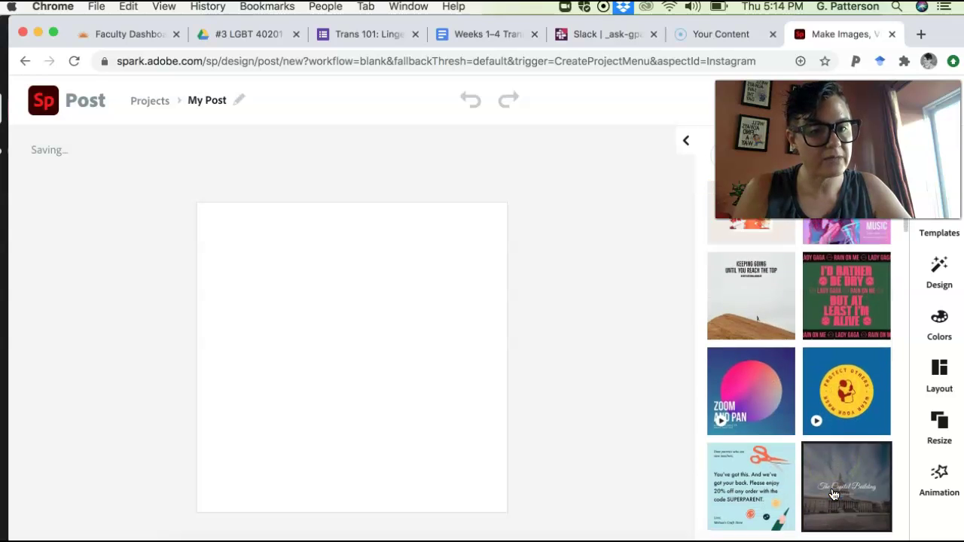
{"action": "scroll", "coordinate": [828, 482], "scroll_direction": "down", "scroll_amount": 3}
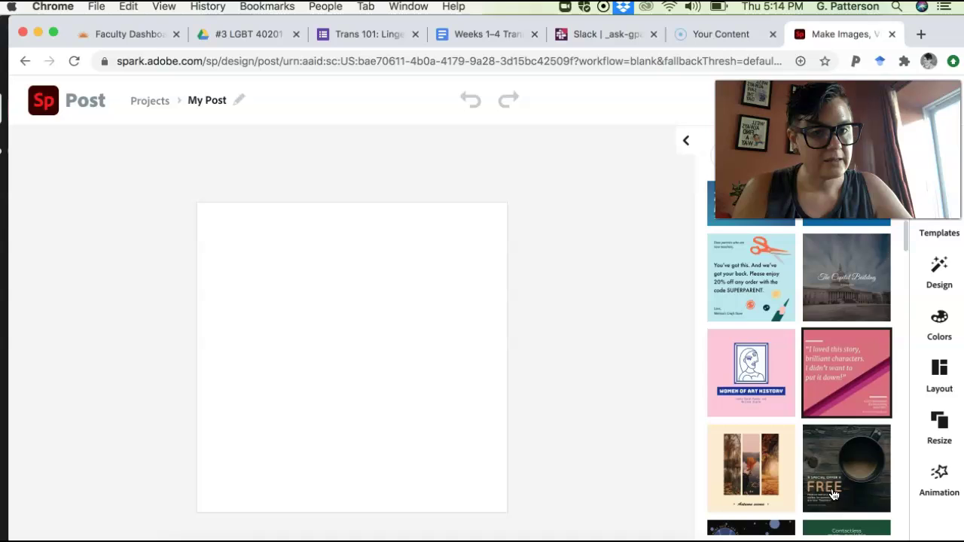
{"action": "left_click", "coordinate": [745, 385]}
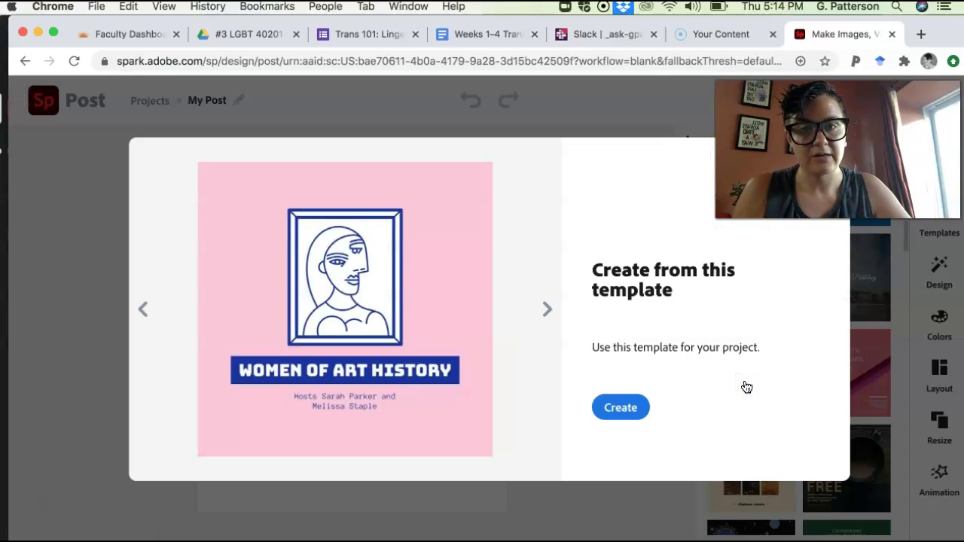
{"action": "left_click", "coordinate": [628, 407]}
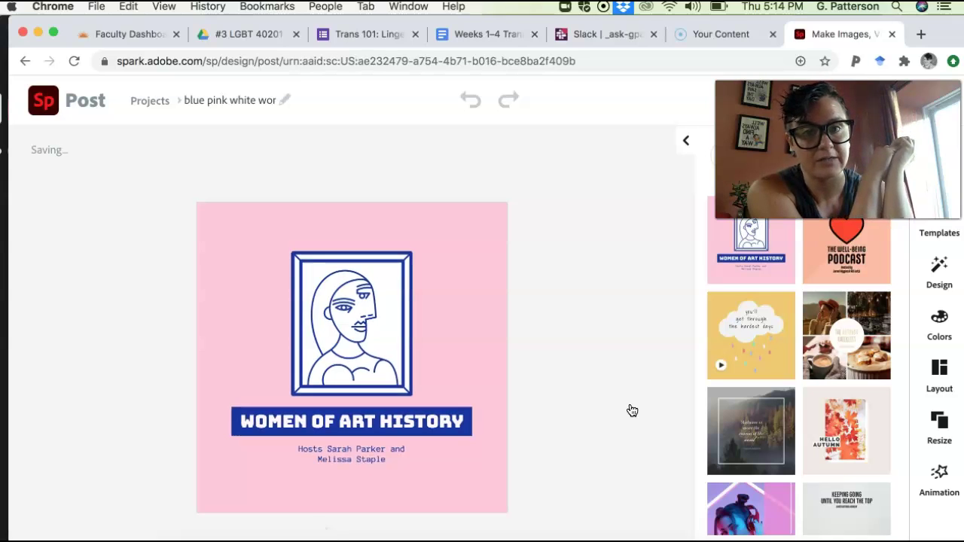
- Replace the hosts' subtitle under WOMEN OF ART HISTORY with 'this is a quote.'
{"action": "left_click", "coordinate": [361, 461]}
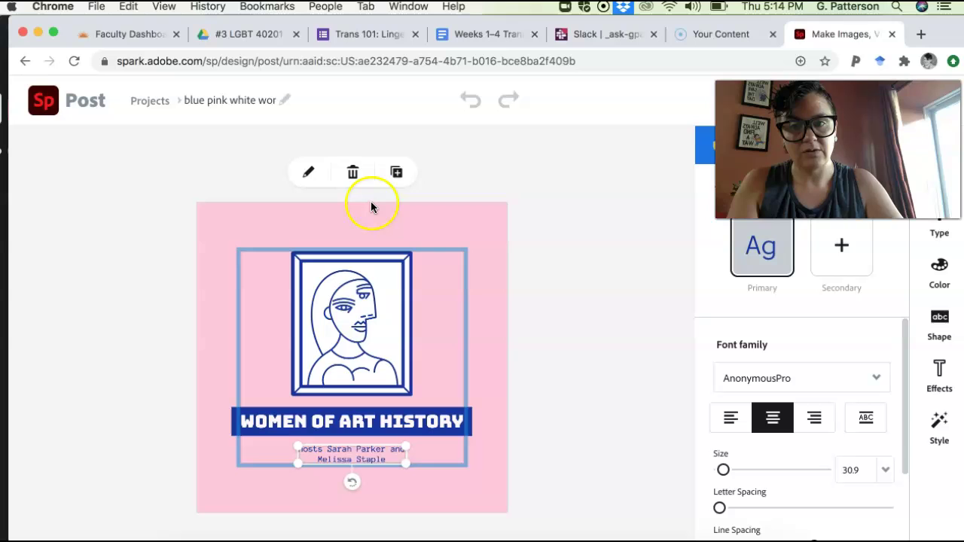
{"action": "left_click", "coordinate": [308, 173]}
{"action": "triple_click", "coordinate": [352, 275]}
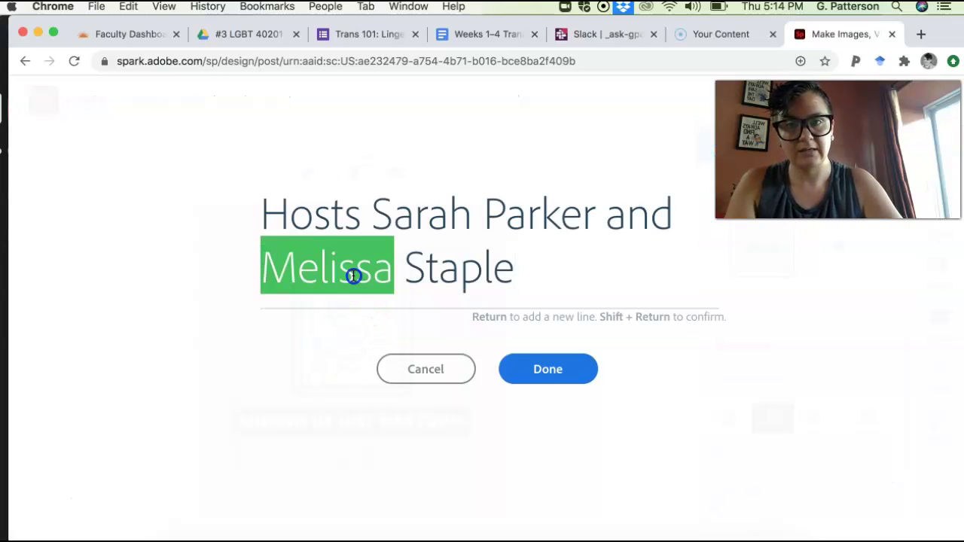
{"action": "type", "text": "this is a q"}
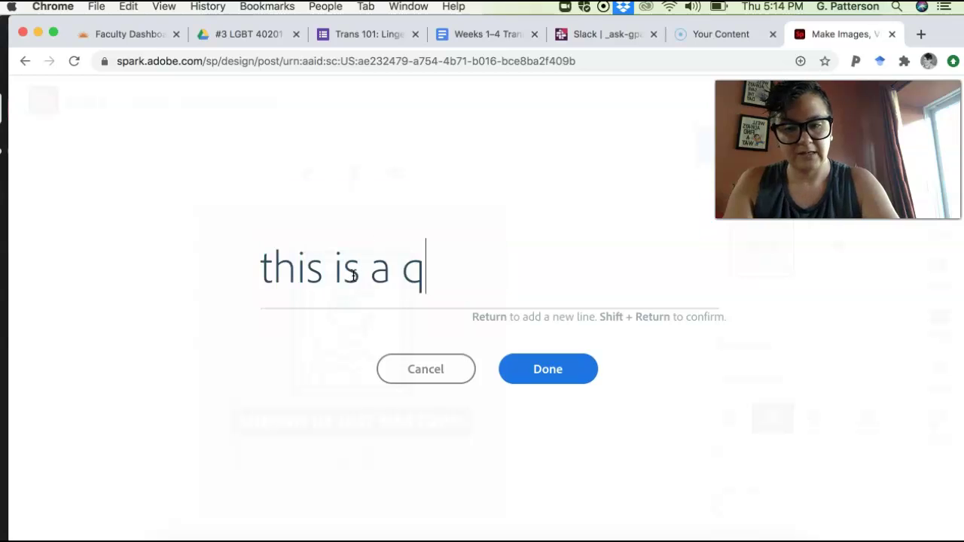
{"action": "type", "text": "uote."}
{"action": "left_click", "coordinate": [527, 368]}
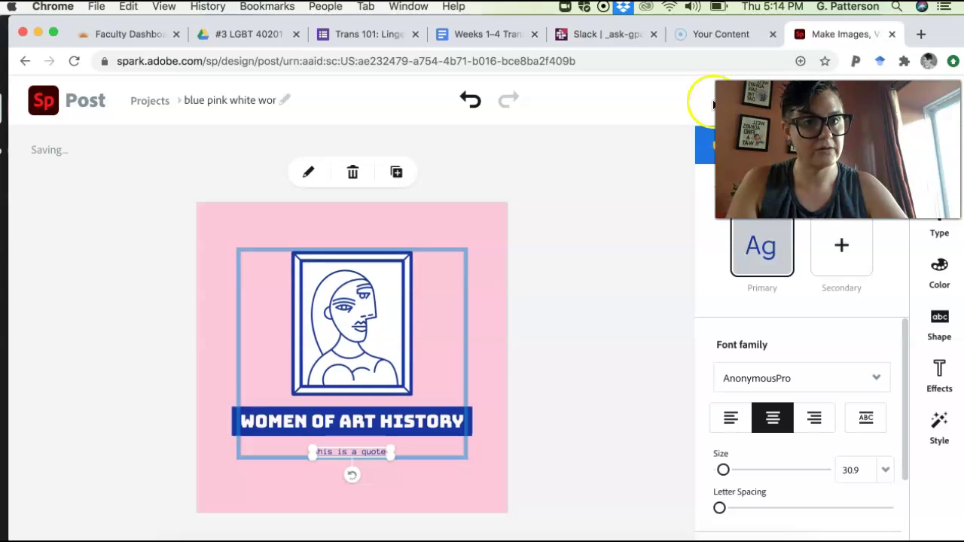
- Download the post as a PNG file, choosing the Transparent (PNG) background option
{"action": "left_click_drag", "start_coordinate": [940, 31], "coordinate": [709, 30]}
{"action": "left_click", "coordinate": [612, 101]}
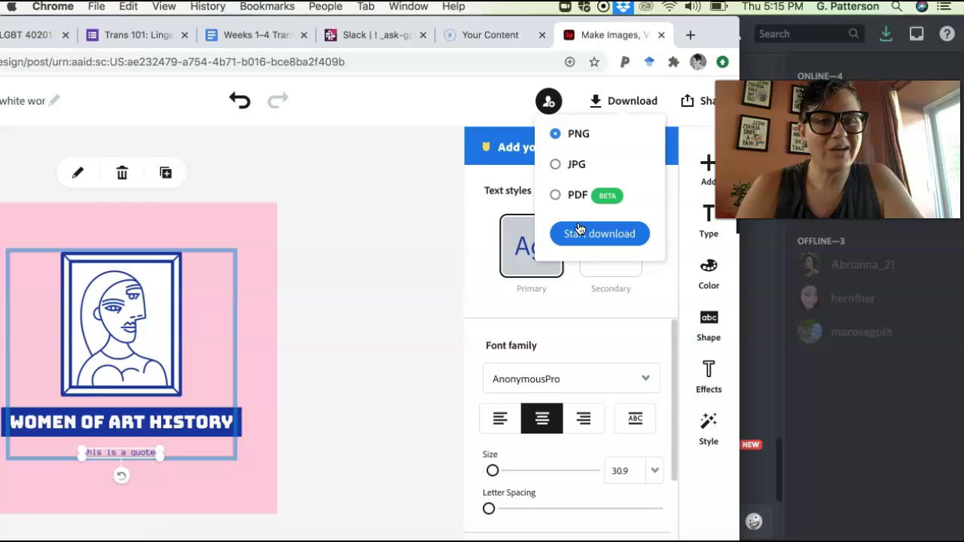
{"action": "left_click", "coordinate": [579, 234]}
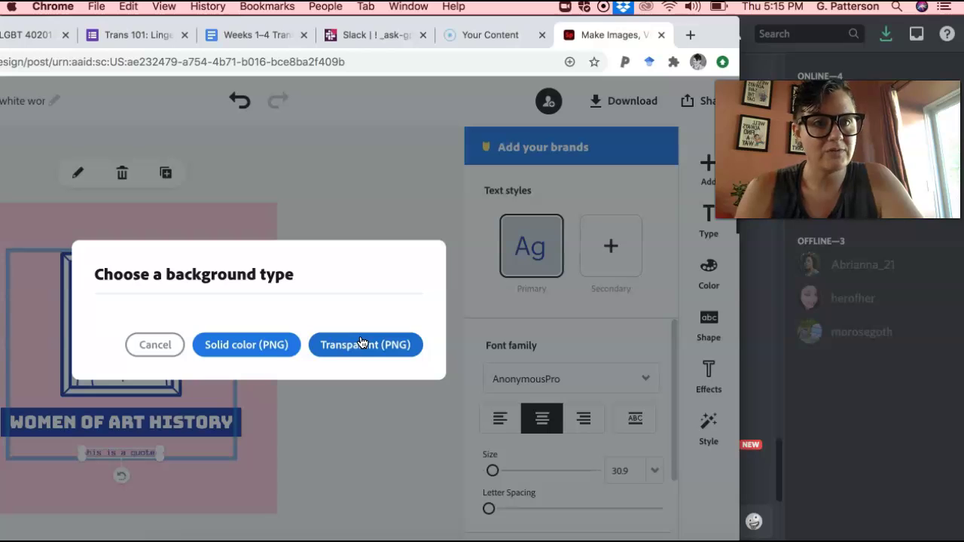
{"action": "left_click", "coordinate": [353, 344]}
{"action": "left_click", "coordinate": [275, 344]}
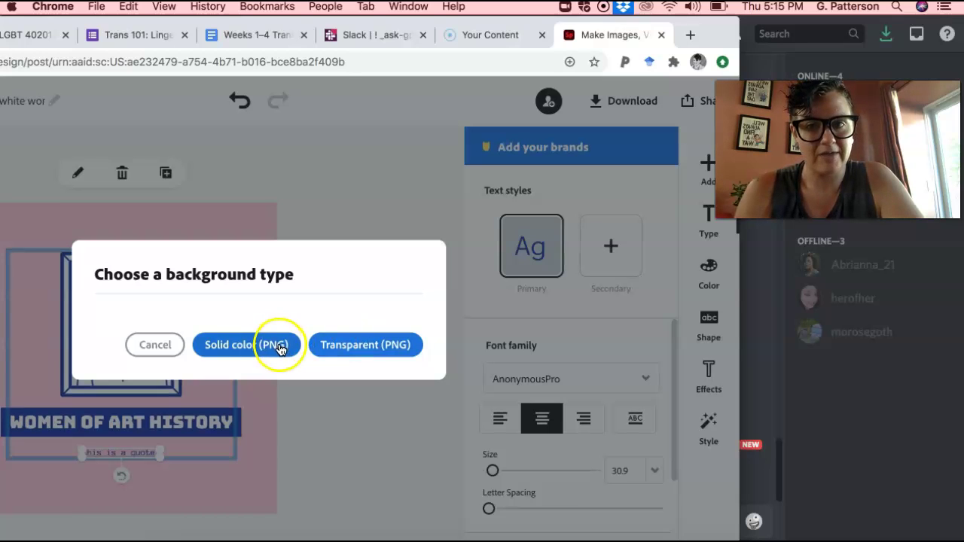
{"action": "left_click", "coordinate": [335, 344]}
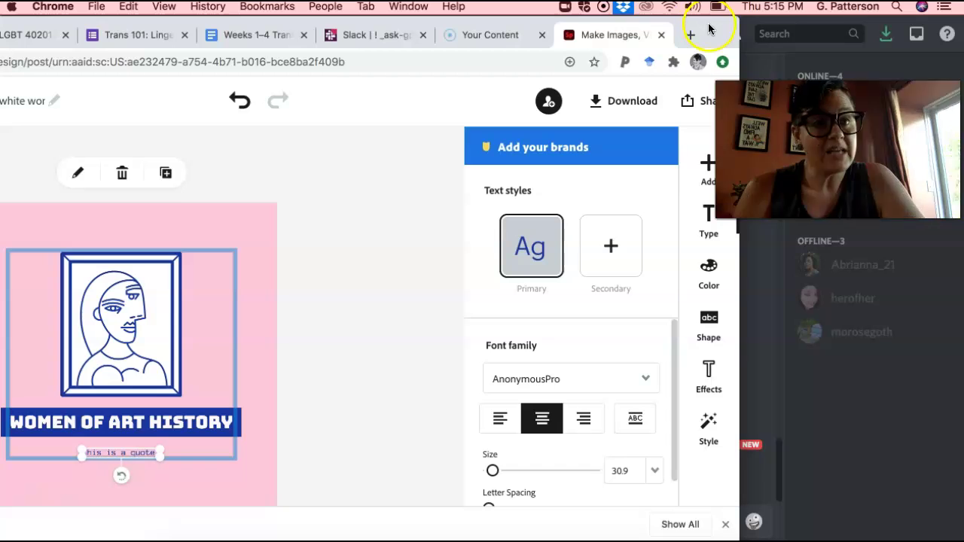
{"action": "left_click_drag", "start_coordinate": [707, 28], "coordinate": [945, 7]}
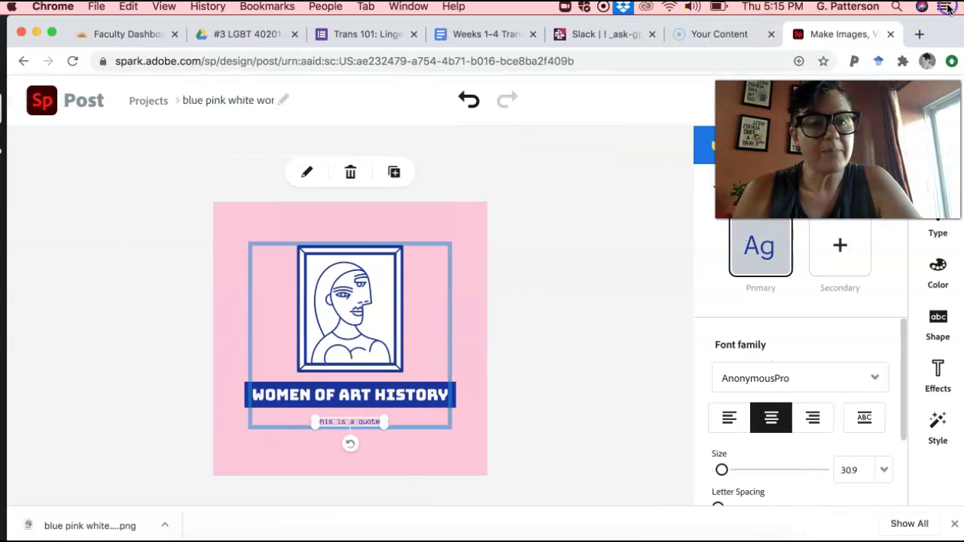